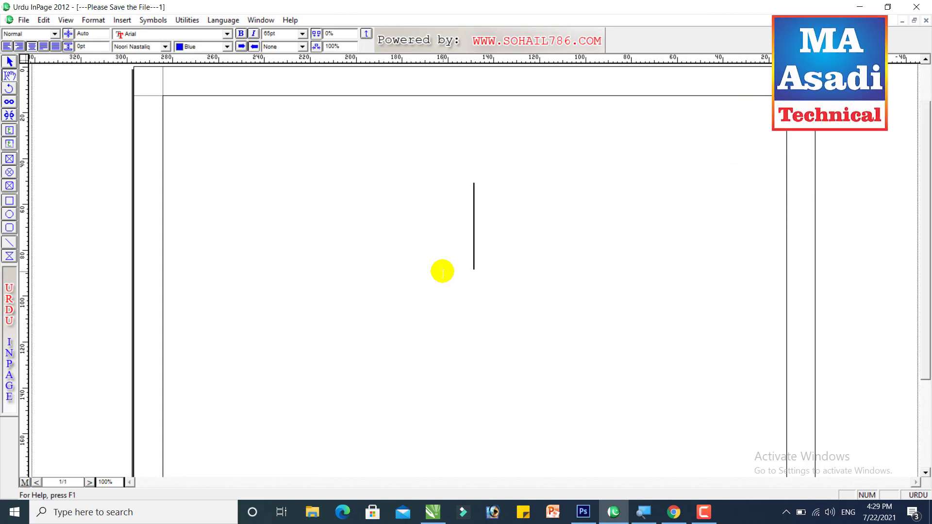
# View the YouTube comment about InPage Urdu text in Photoshop 7 in Chrome and return to the blank InPage document
pyautogui.write('ج')
pyautogui.press('BackSpace')
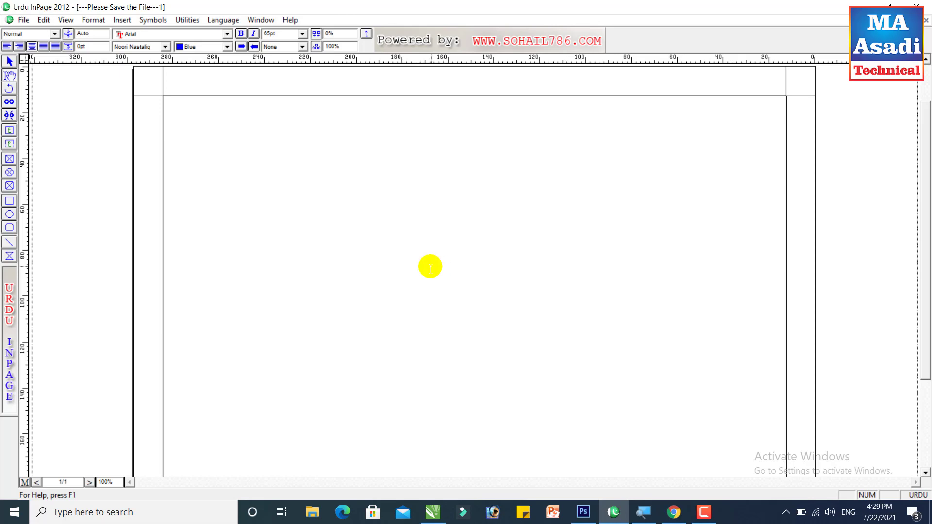
pyautogui.click(674, 513)
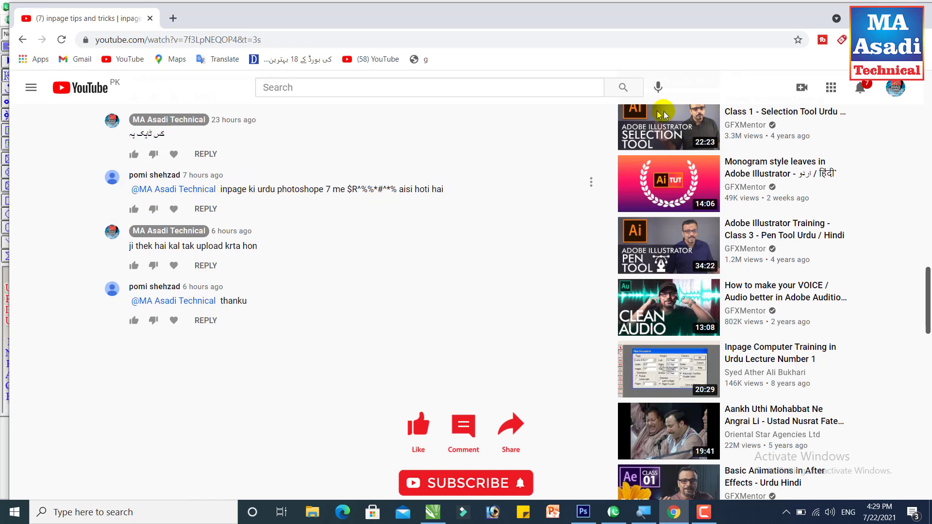
pyautogui.hotkey('alt', 'Tab')
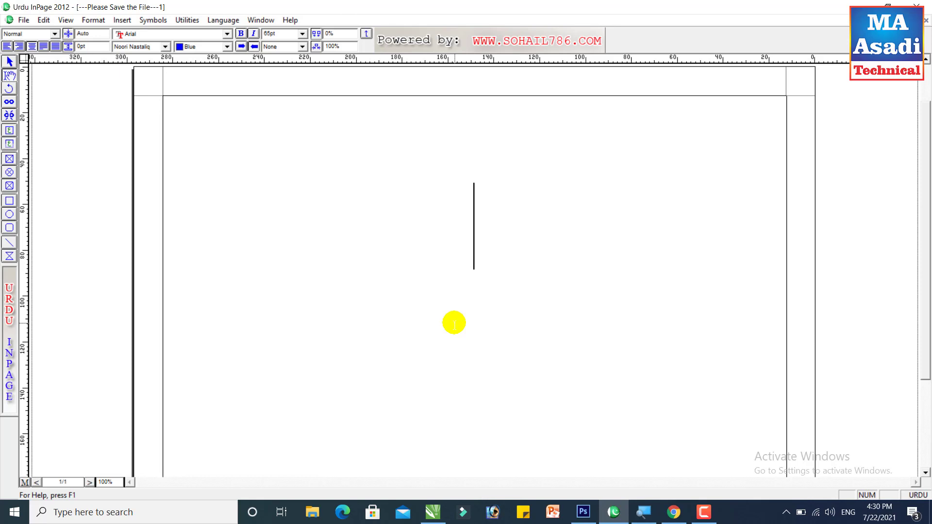
# Enter the Urdu sentence "وقت کی ایک بات بہت اچھی ہے کہ جیسا بھی ہو گزر جاتا ہے" on two lines
pyautogui.write('وقت کی ایک بات بہت اچھی ہے کہ جیسا بھی ہو گزر جاتا ہے')
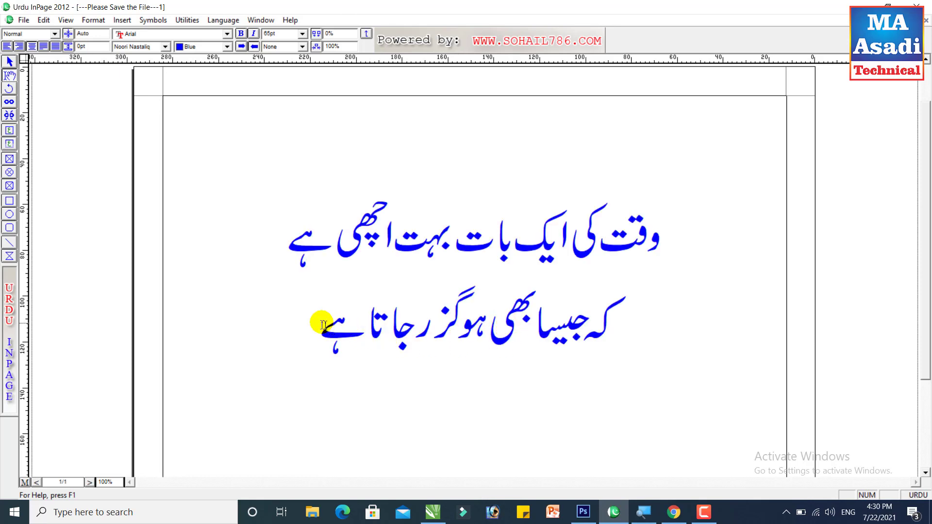
pyautogui.moveTo(305, 320)
pyautogui.mouseDown()
pyautogui.moveTo(655, 233)
pyautogui.moveTo(708, 235)
pyautogui.moveTo(594, 257)
pyautogui.moveTo(385, 252)
pyautogui.moveTo(311, 306)
pyautogui.mouseUp()
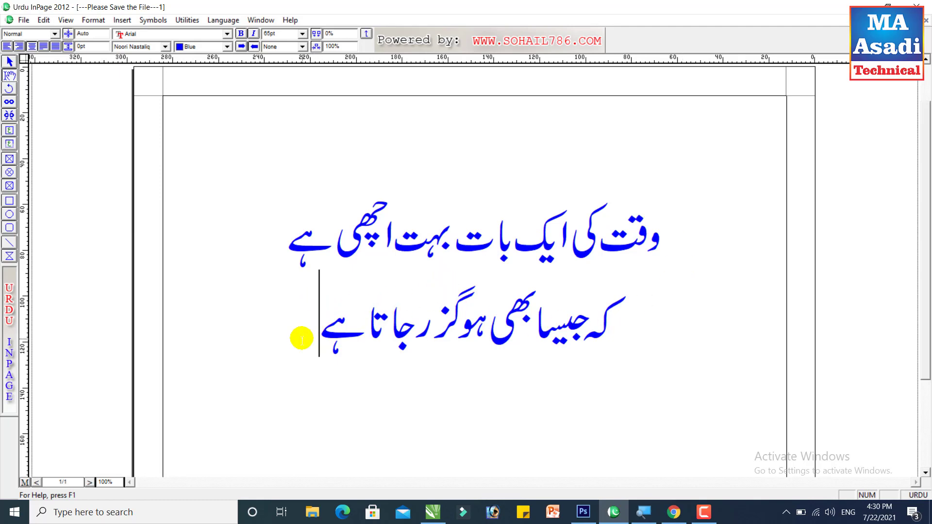
pyautogui.moveTo(302, 338); pyautogui.dragTo(491, 289)
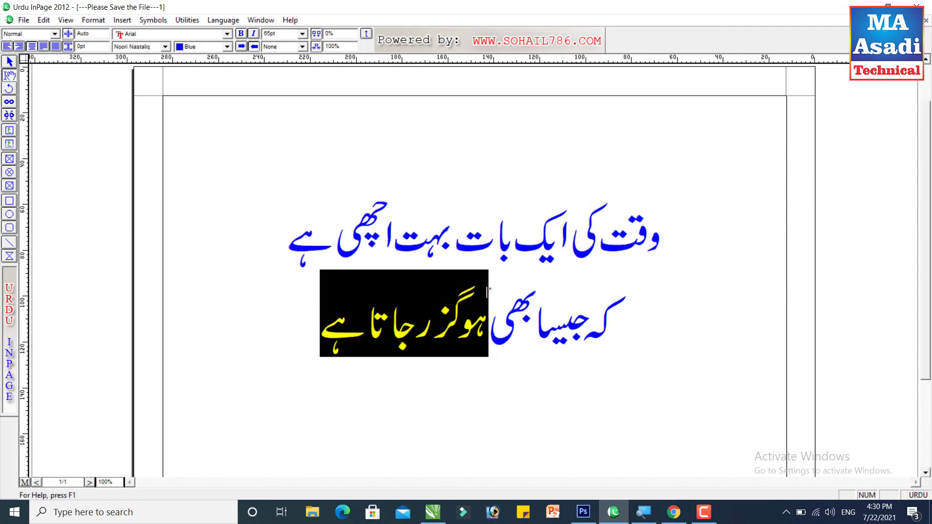
pyautogui.click(491, 289)
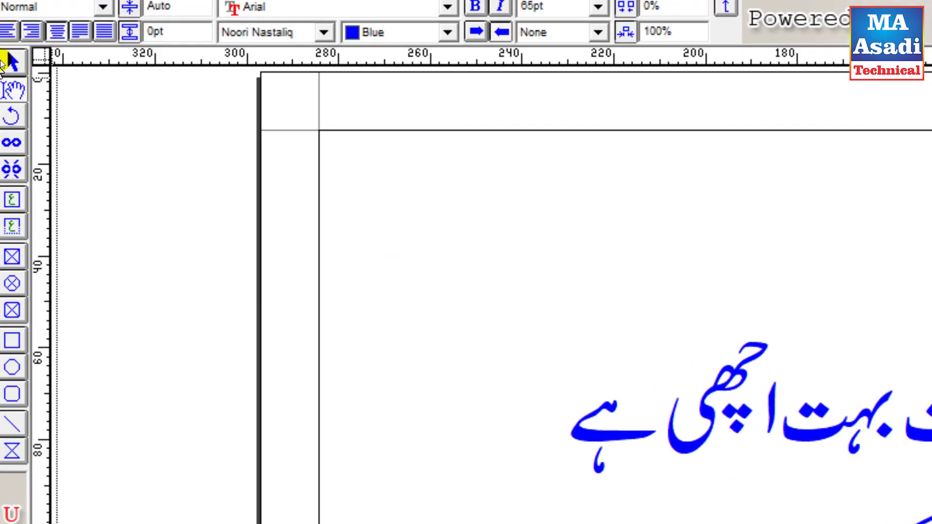
# Select the Urdu text box as an object and start exporting the page as a picture
pyautogui.click(5, 63)
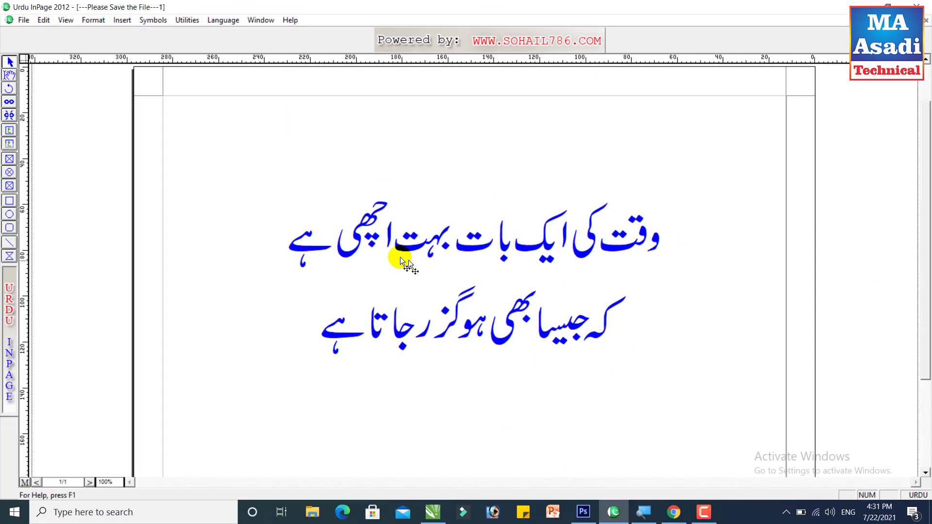
pyautogui.click(453, 237)
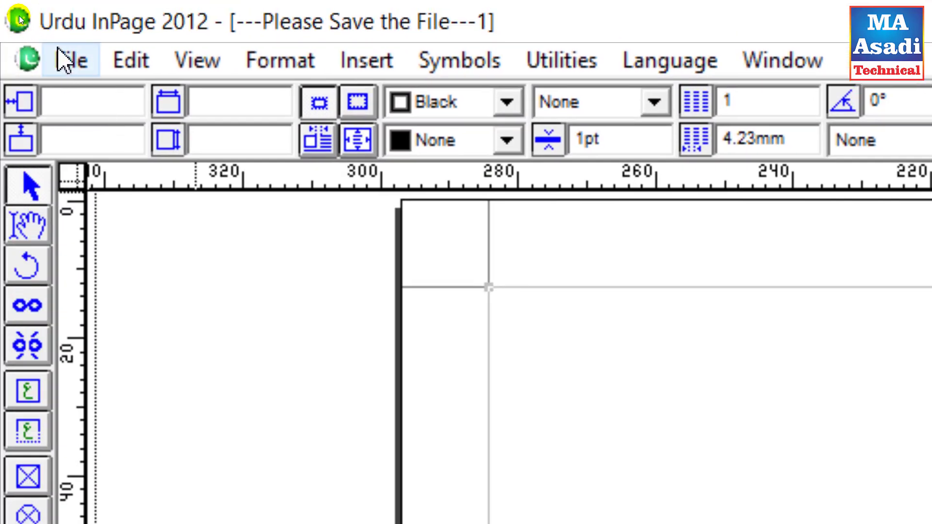
pyautogui.click(64, 59)
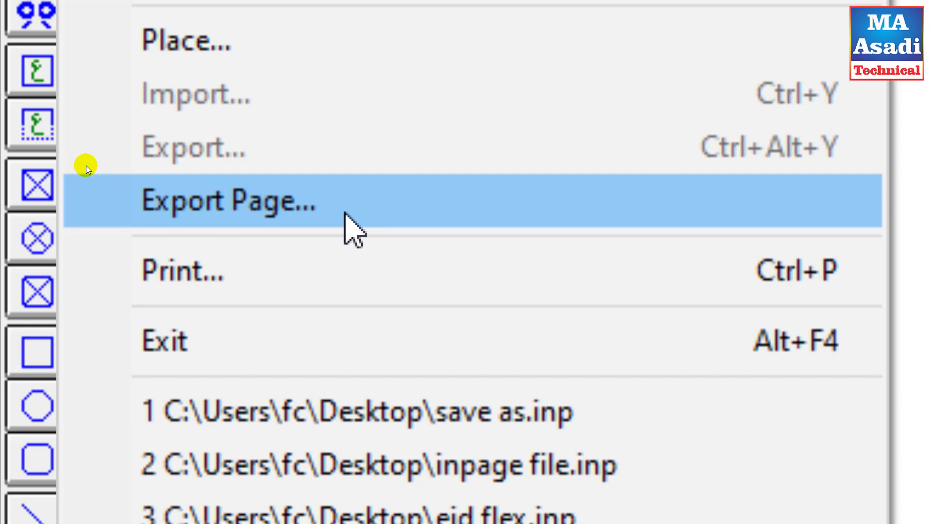
pyautogui.click(344, 214)
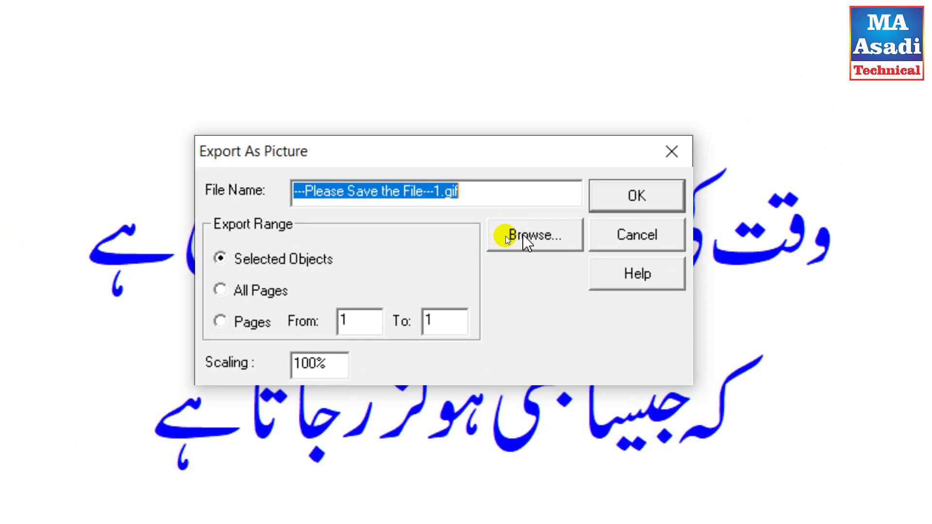
# Export the selected text box to the Desktop as an Encapsulated PostScript file named "text"
pyautogui.click(523, 235)
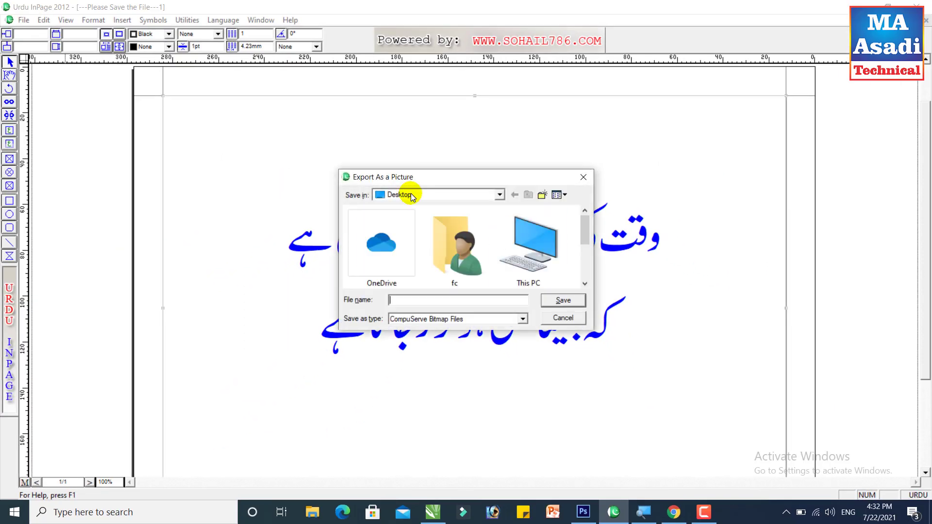
pyautogui.click(419, 298)
pyautogui.write('text')
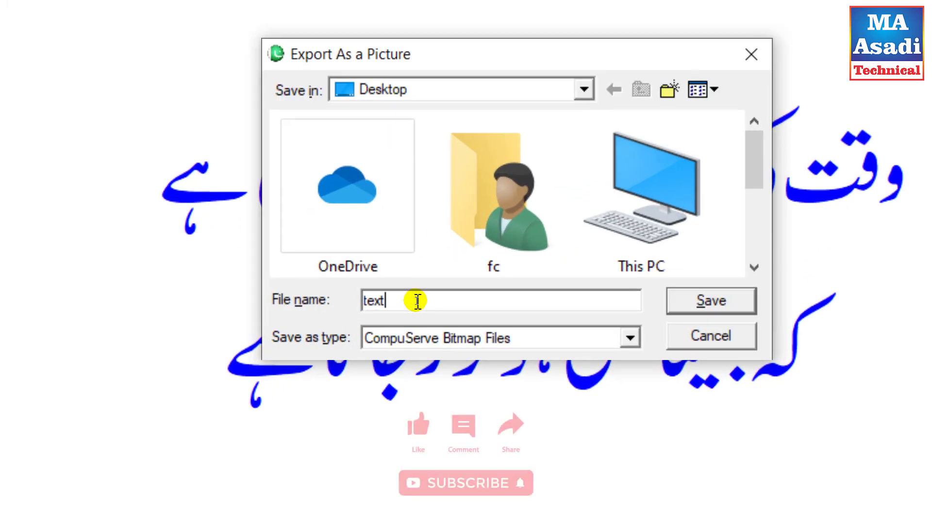
pyautogui.click(413, 339)
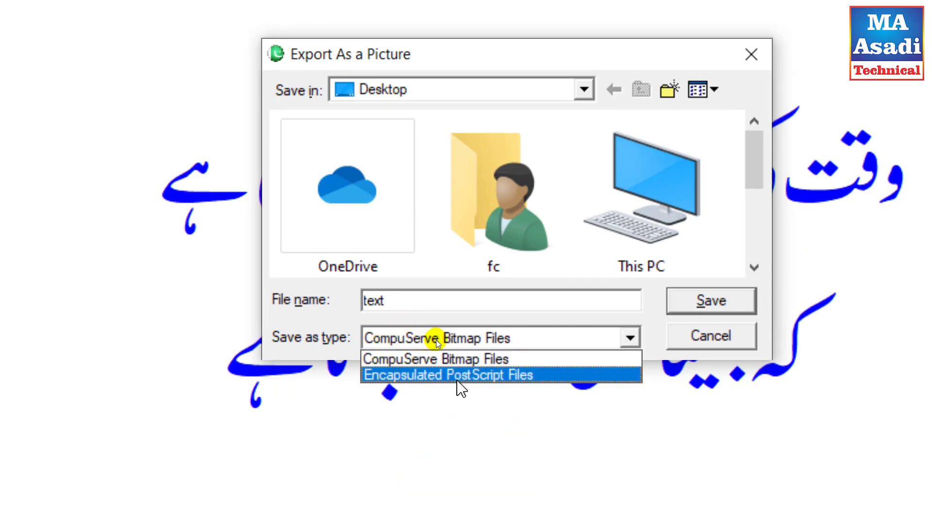
pyautogui.click(507, 382)
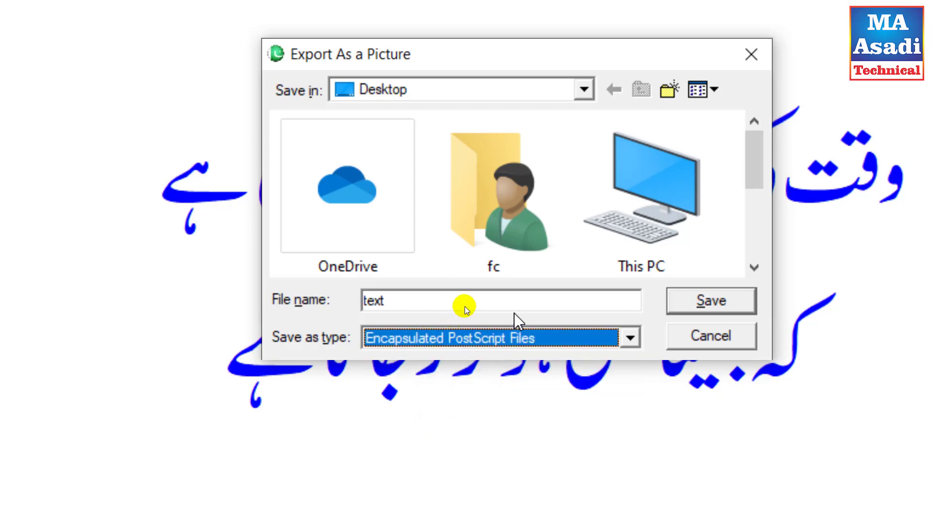
pyautogui.click(676, 300)
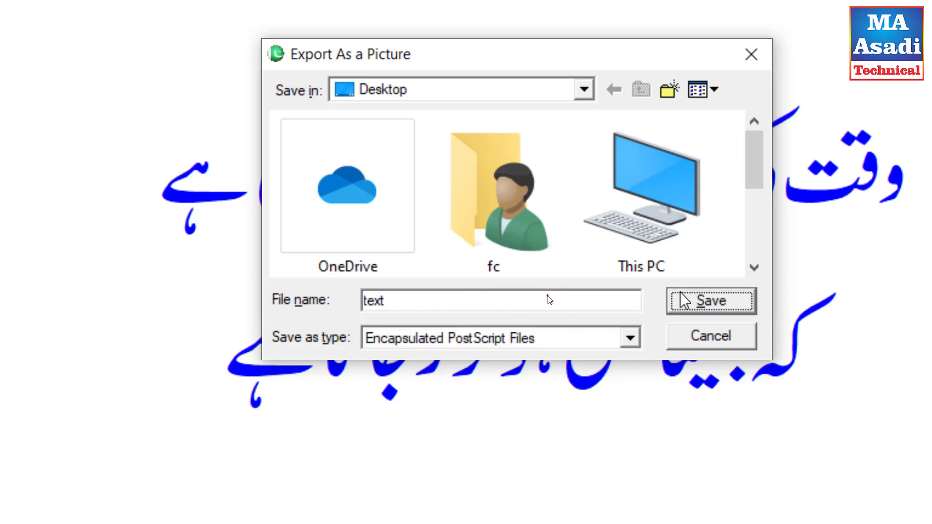
pyautogui.click(678, 133)
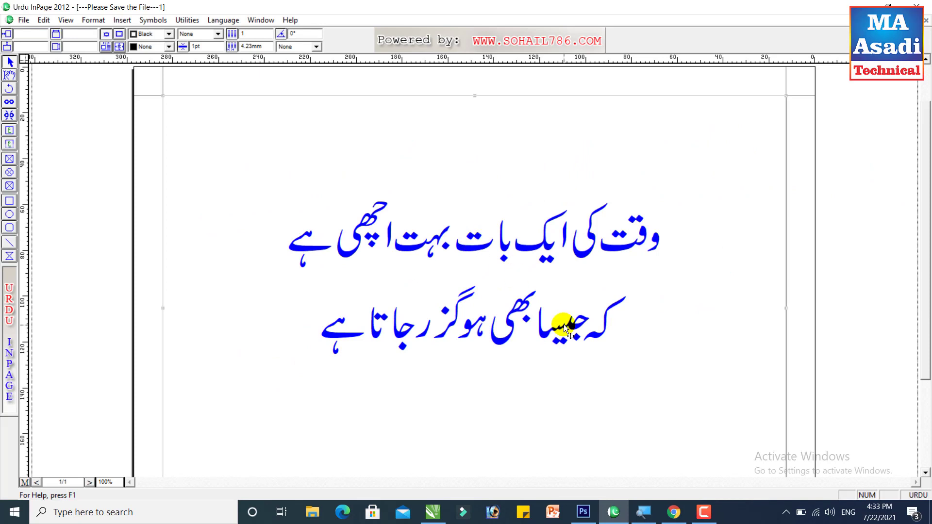
# Switch to Photoshop and open the "text" EPS file from the Desktop
pyautogui.click(577, 508)
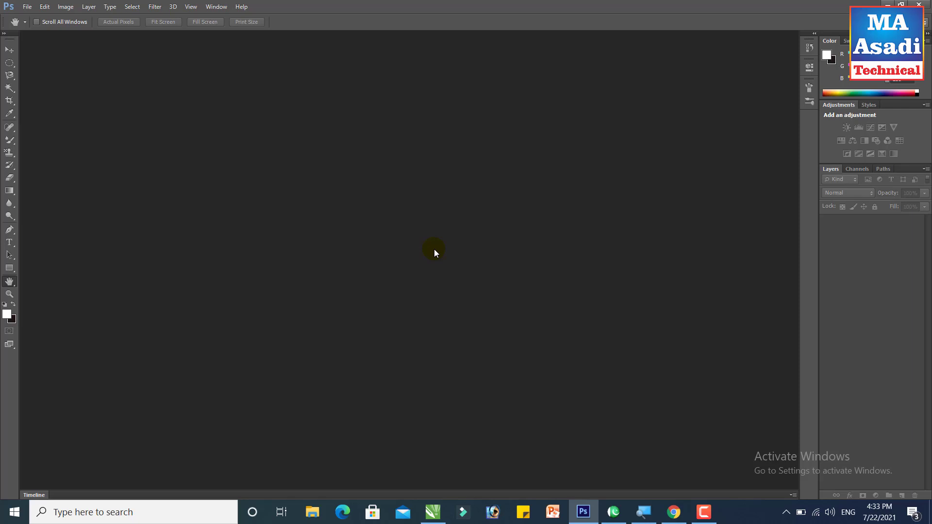
pyautogui.doubleClick(304, 235)
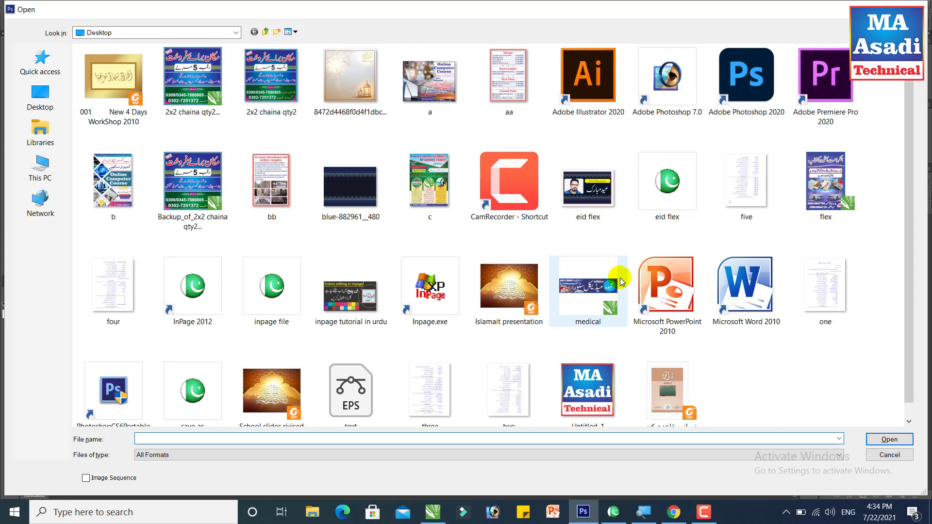
pyautogui.click(368, 372)
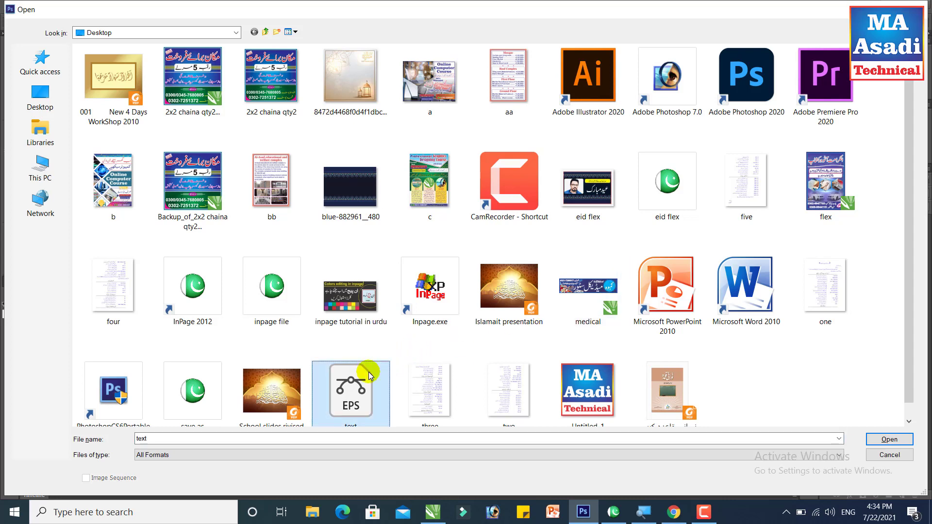
pyautogui.moveTo(907, 214); pyautogui.dragTo(919, 324)
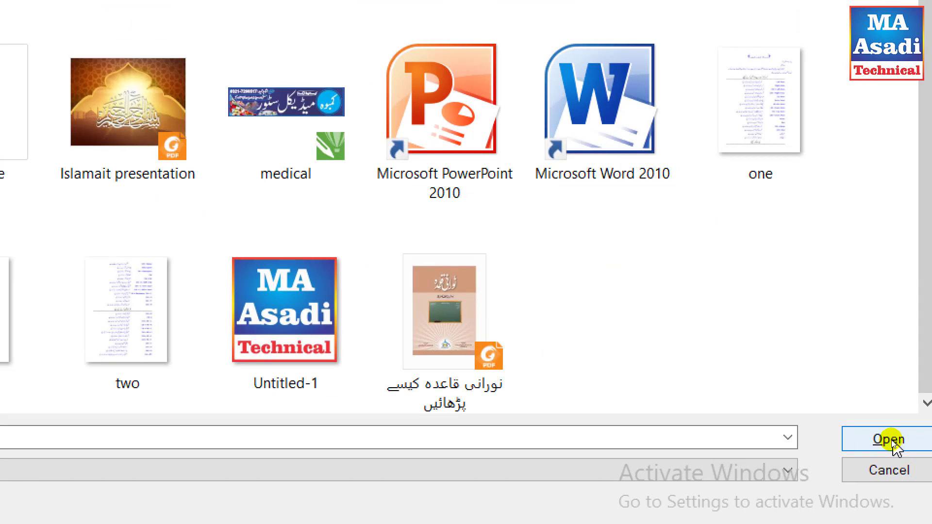
pyautogui.click(893, 443)
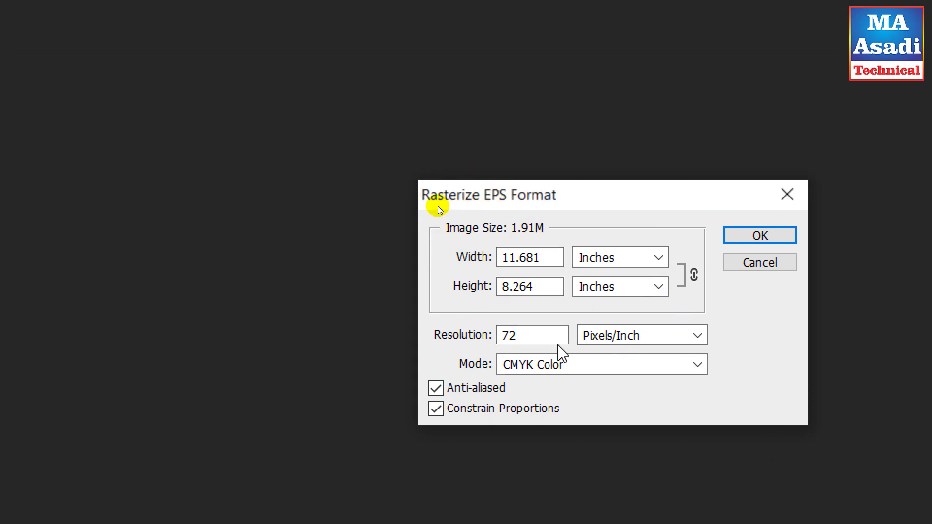
# Rasterize the EPS file at a resolution of 300 pixels/inch
pyautogui.moveTo(551, 338); pyautogui.dragTo(483, 341)
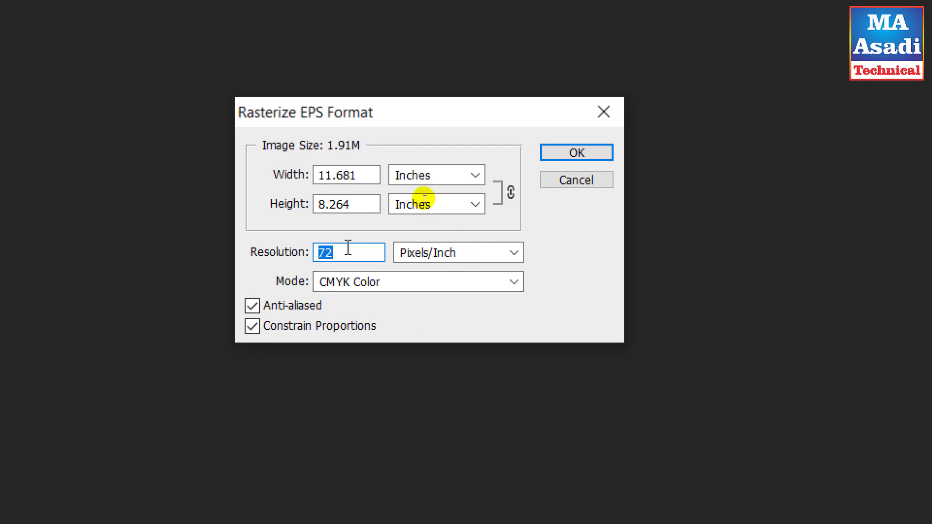
pyautogui.write('300')
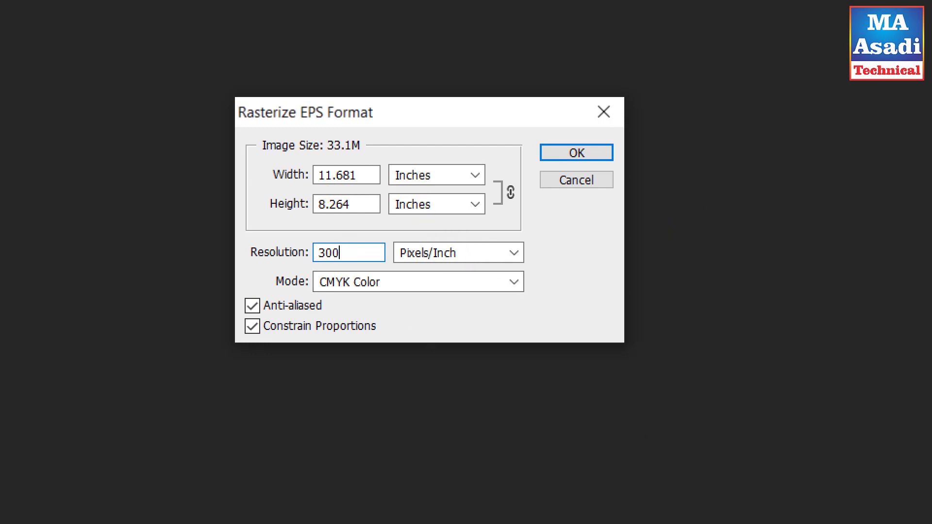
pyautogui.click(576, 156)
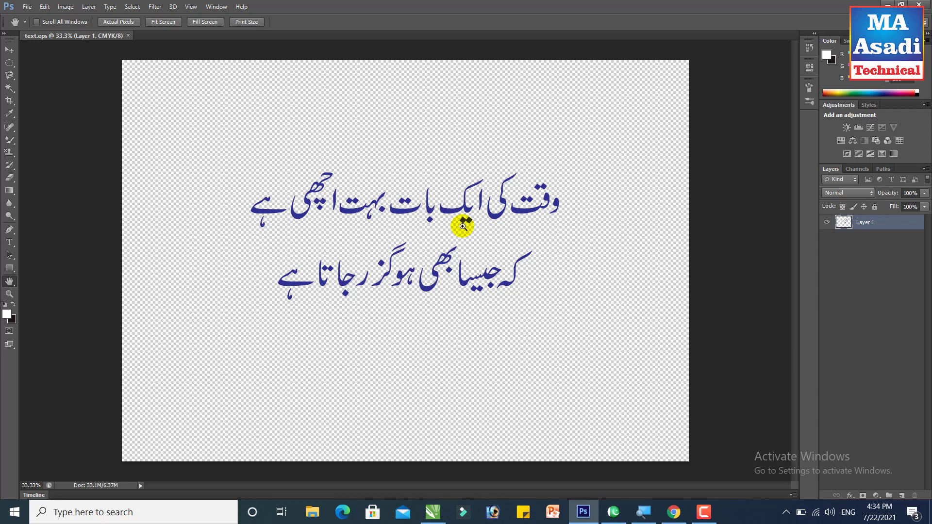
# Create a new 960 by 720 pixel RGB document with a white background at 300 pixels/inch
pyautogui.hotkey('ctrl', 'n')
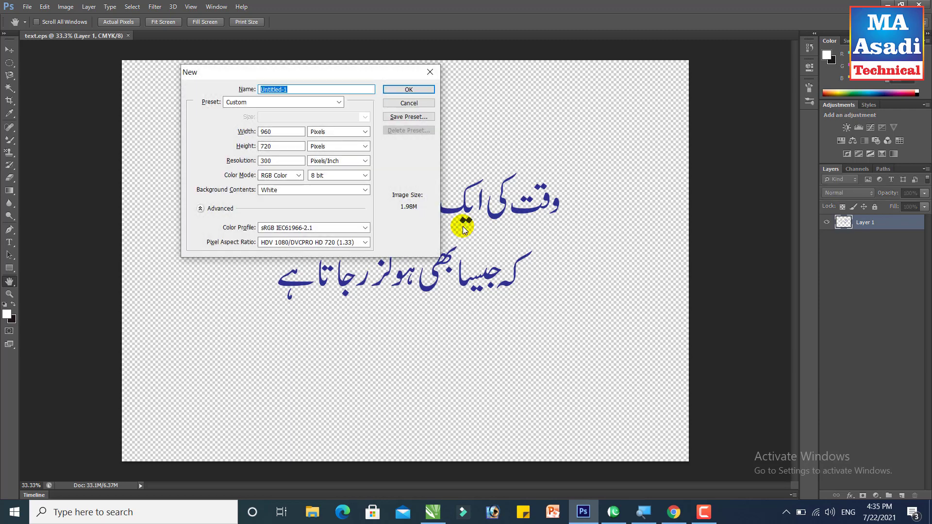
pyautogui.press('Return')
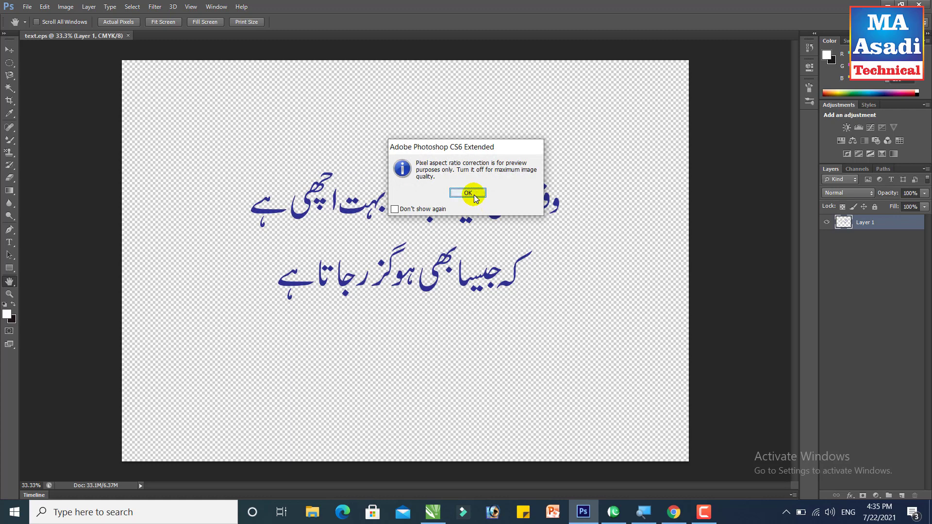
pyautogui.click(468, 193)
# Place the "text" EPS file from the Desktop into the new white document
pyautogui.click(27, 7)
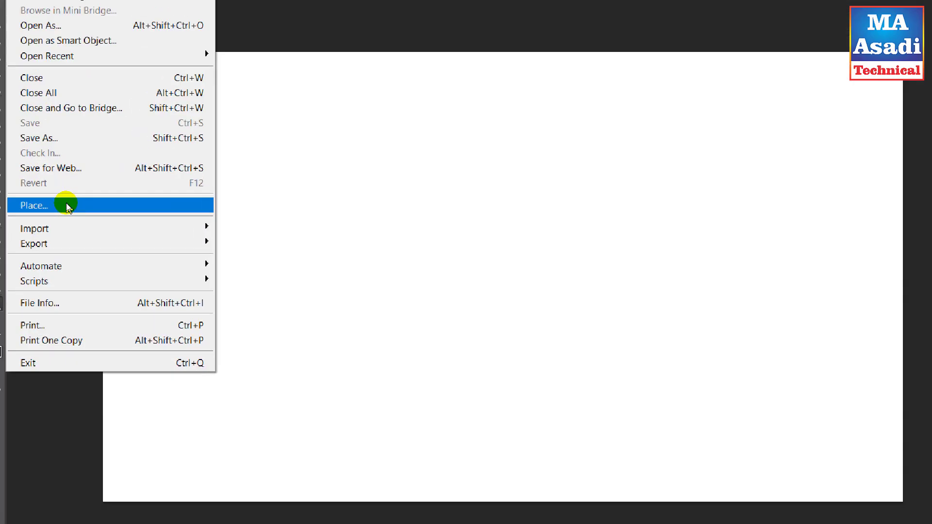
pyautogui.click(132, 229)
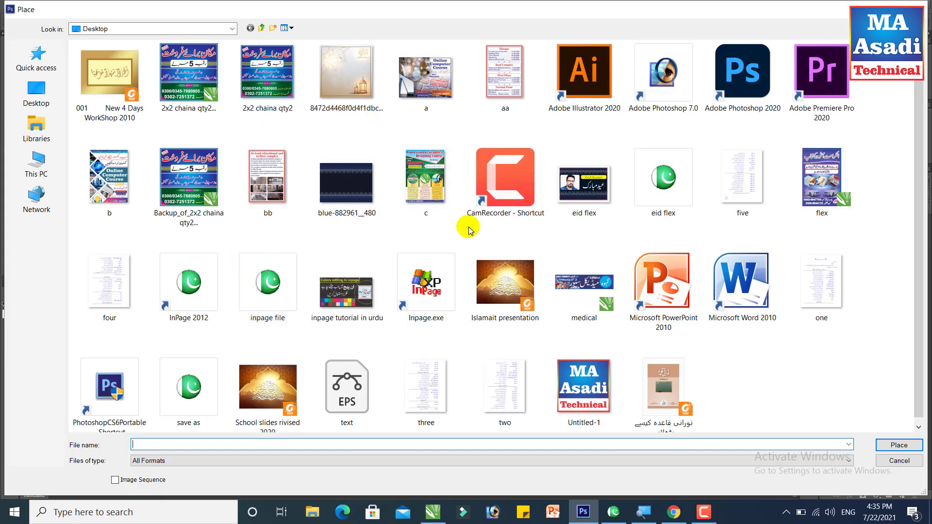
pyautogui.doubleClick(383, 389)
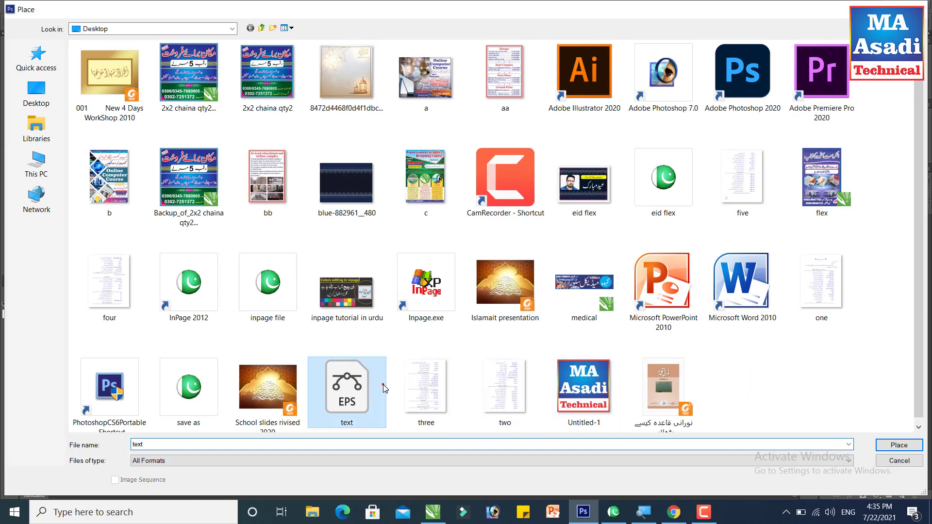
pyautogui.press('Return')
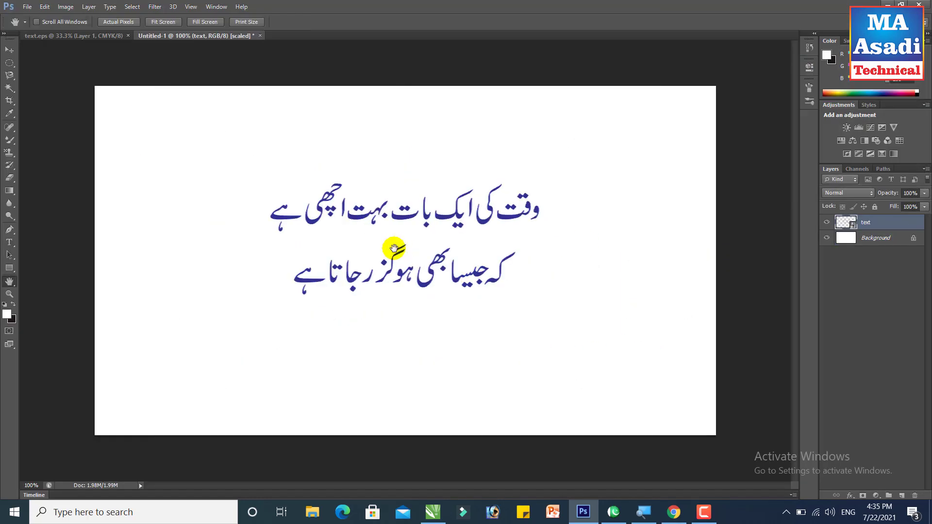
# Return to the text.eps document and open the blue-882961__480 background image from the Desktop
pyautogui.click(70, 34)
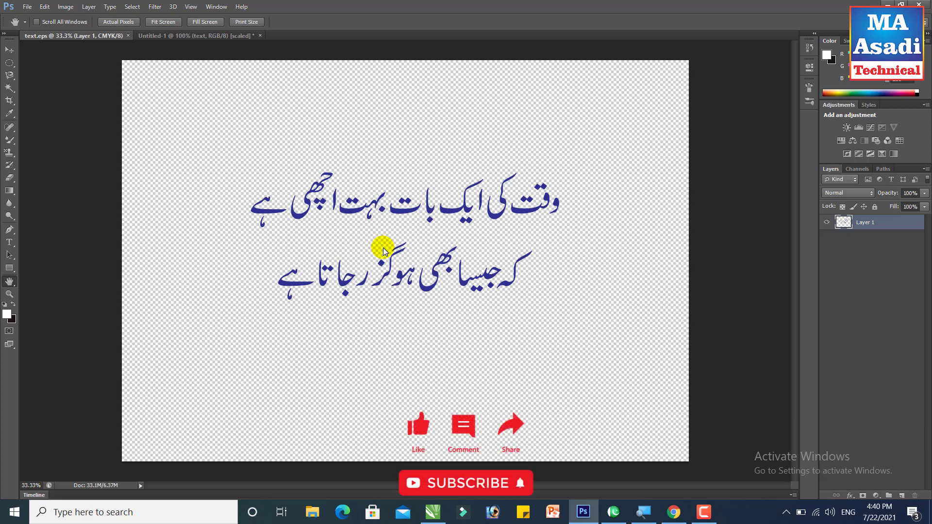
pyautogui.hotkey('ctrl', 'o')
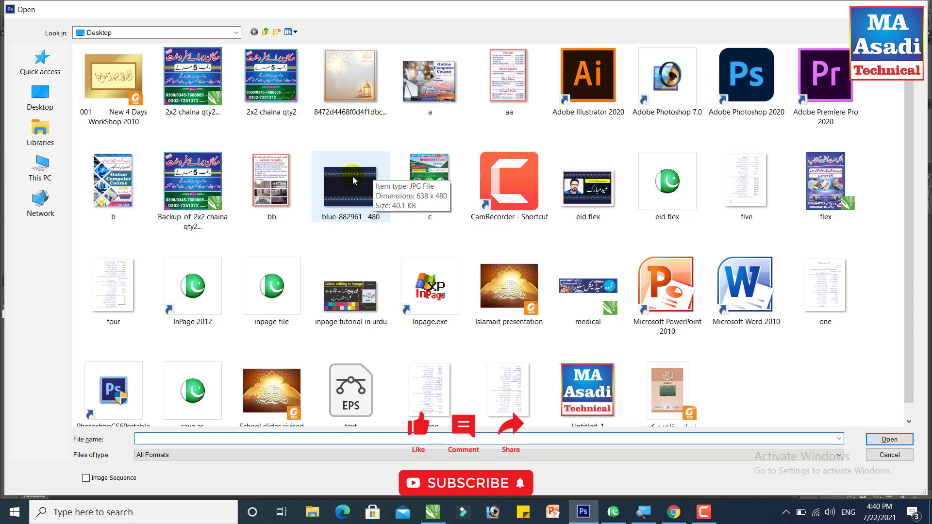
pyautogui.click(358, 180)
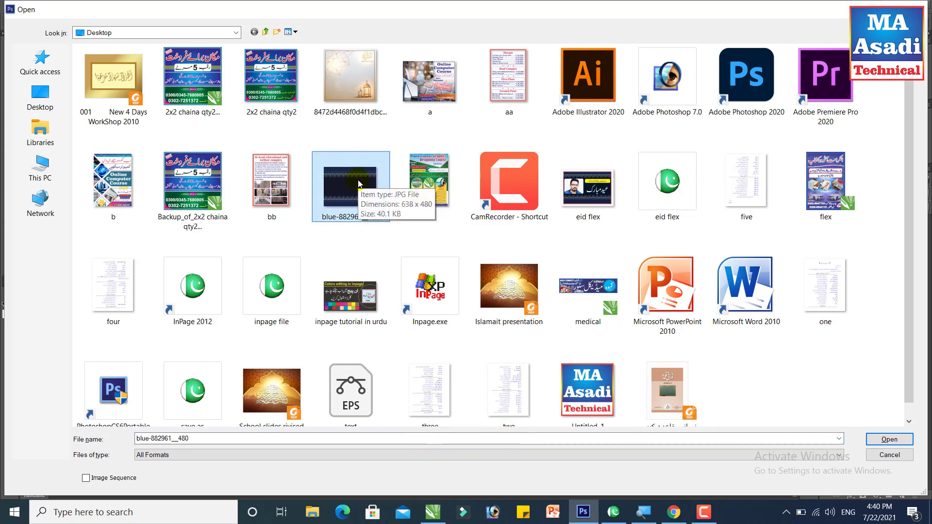
pyautogui.doubleClick(357, 180)
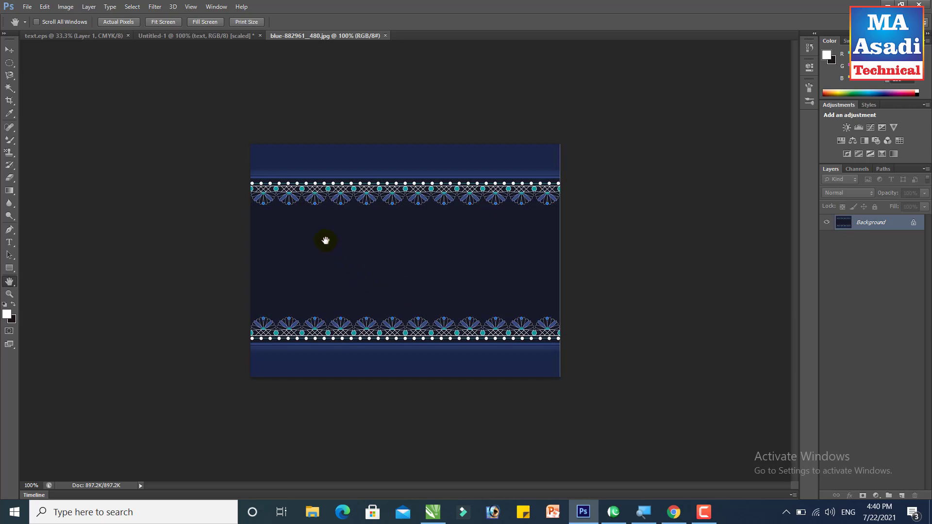
# Move the Urdu text layer from the text.eps document into the blue-882961__480 background document with the Move tool
pyautogui.click(65, 36)
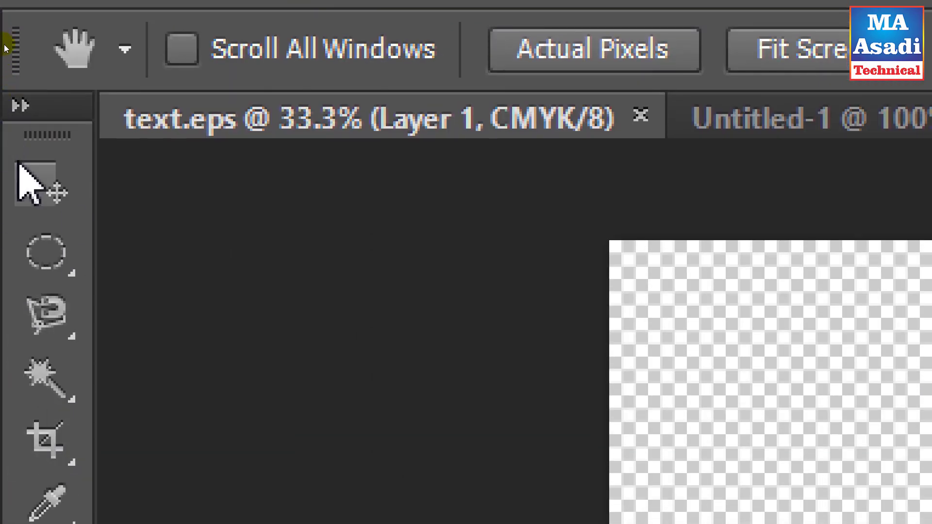
pyautogui.click(55, 205)
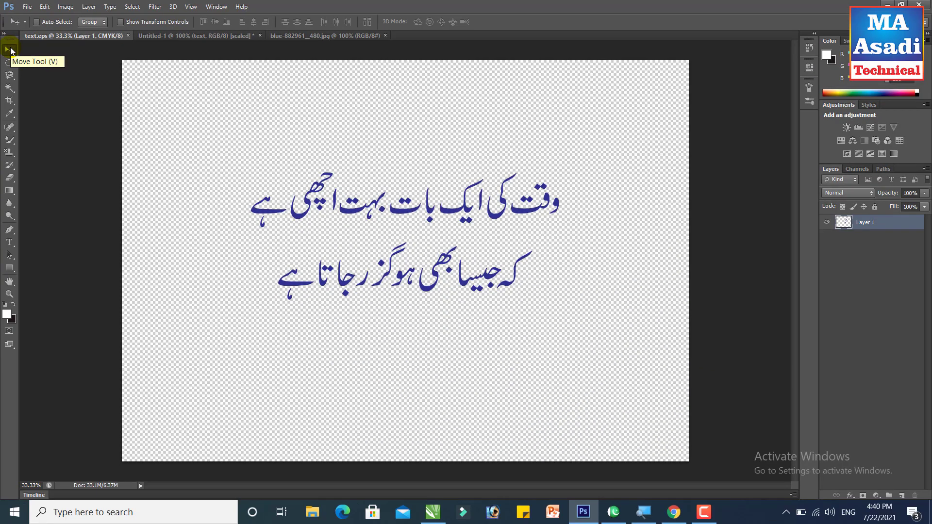
pyautogui.moveTo(440, 265); pyautogui.dragTo(412, 233)
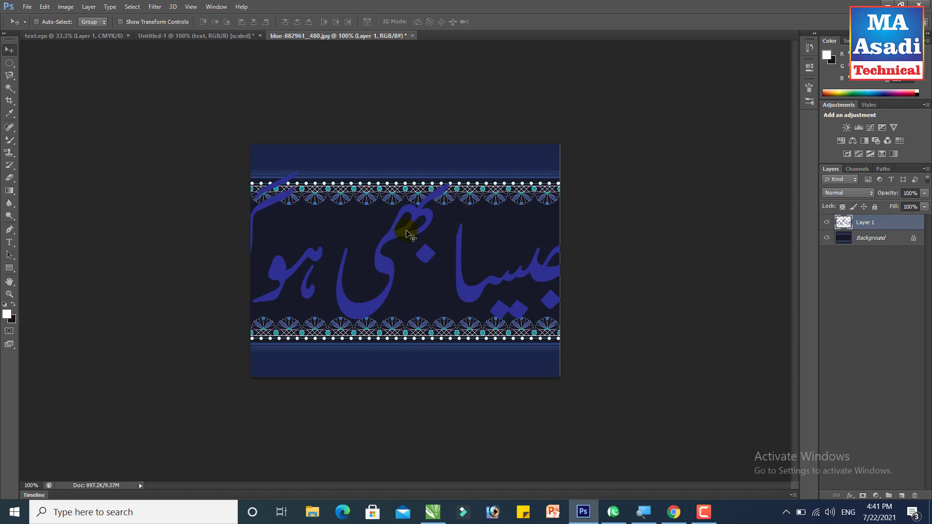
# Scale the Urdu text to about 26.4% with Free Transform and centre it between the two ornamental borders
pyautogui.hotkey('ctrl', 't')
pyautogui.moveTo(407, 231); pyautogui.dragTo(387, 253)
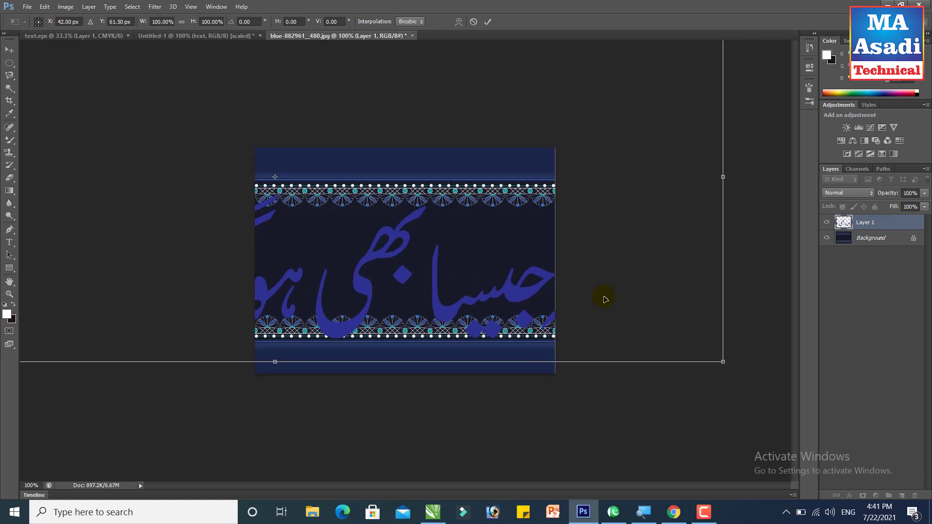
pyautogui.hotkey('ctrl', '0')
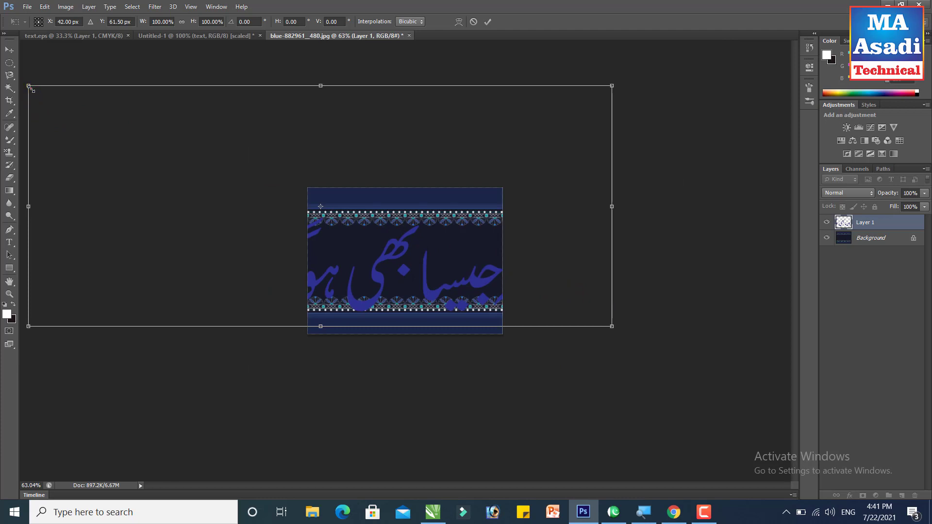
pyautogui.moveTo(30, 88); pyautogui.dragTo(460, 266)
pyautogui.moveTo(519, 302); pyautogui.dragTo(388, 266)
pyautogui.scroll(5, 388, 266)
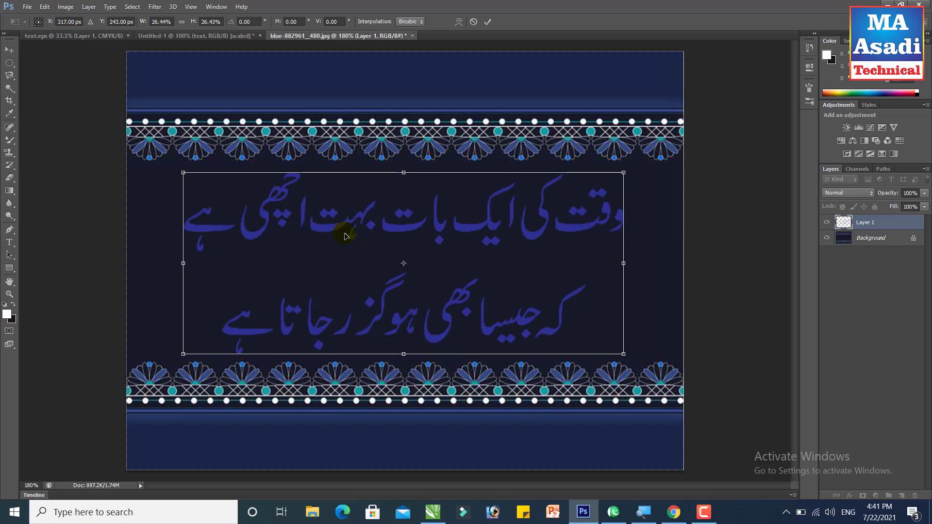
pyautogui.press('Return')
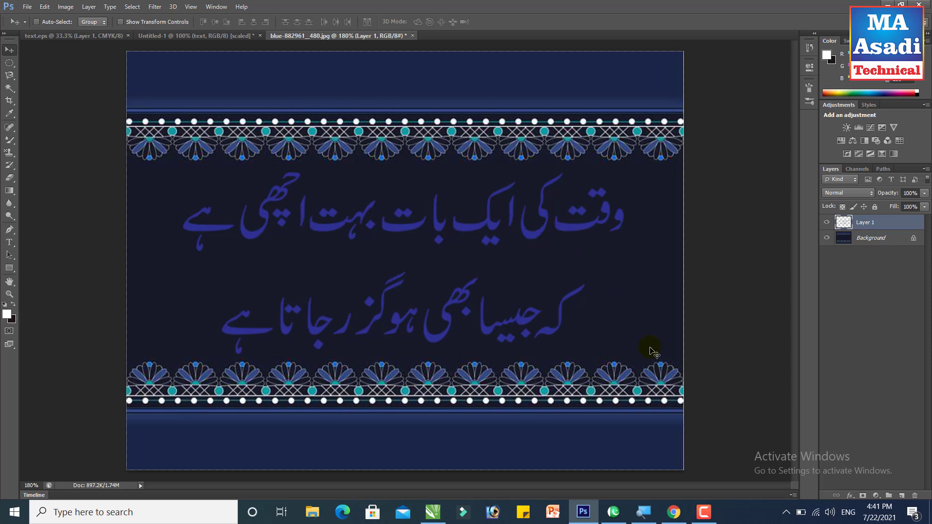
# Add a Color Overlay effect to the Urdu text layer and set its colour to pure red
pyautogui.click(851, 496)
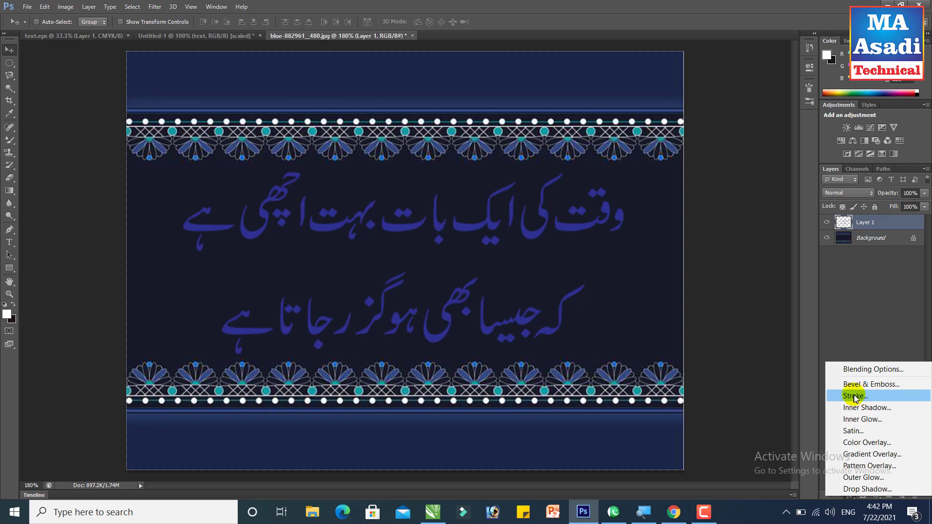
pyautogui.click(864, 371)
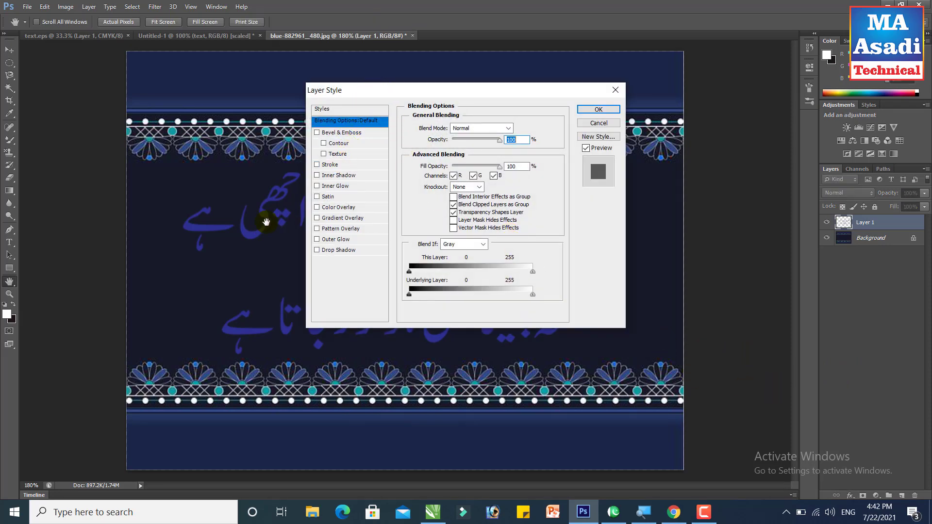
pyautogui.click(338, 208)
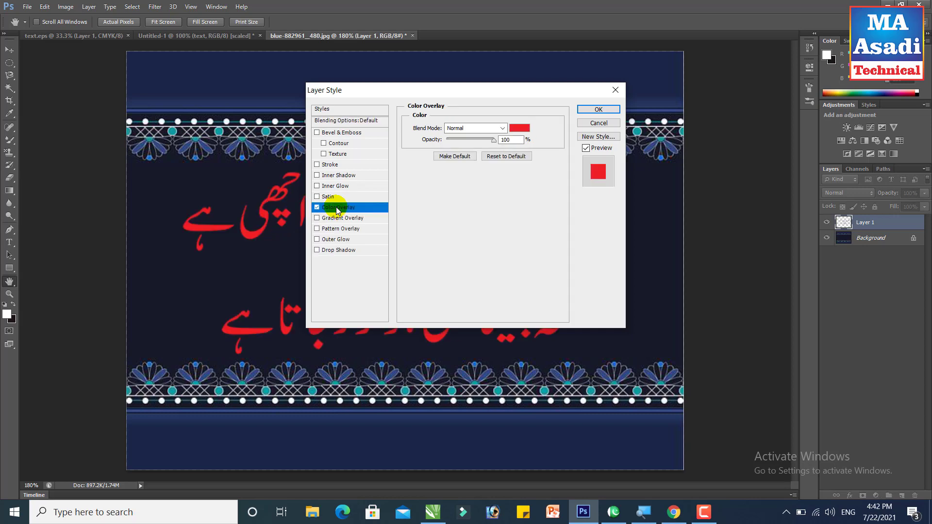
pyautogui.click(518, 129)
pyautogui.moveTo(403, 165); pyautogui.dragTo(316, 129)
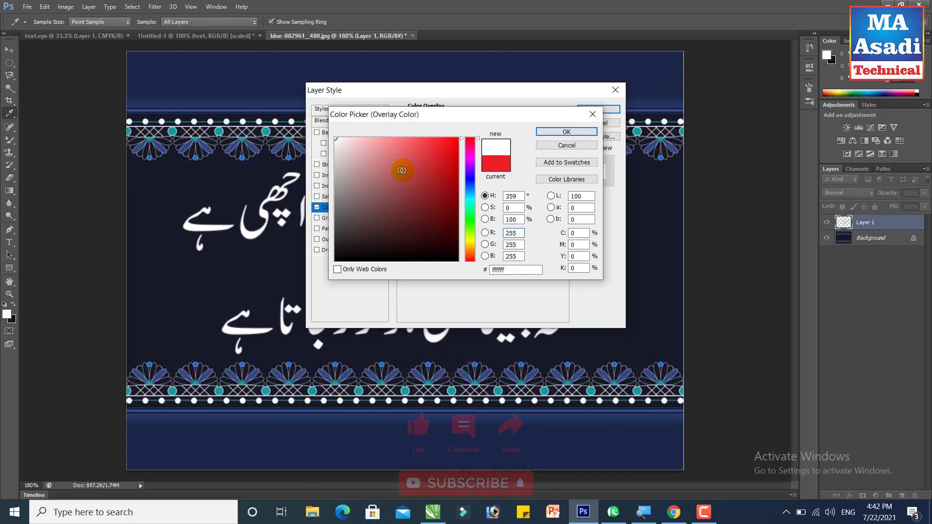
pyautogui.moveTo(414, 171); pyautogui.dragTo(461, 144)
pyautogui.click(538, 133)
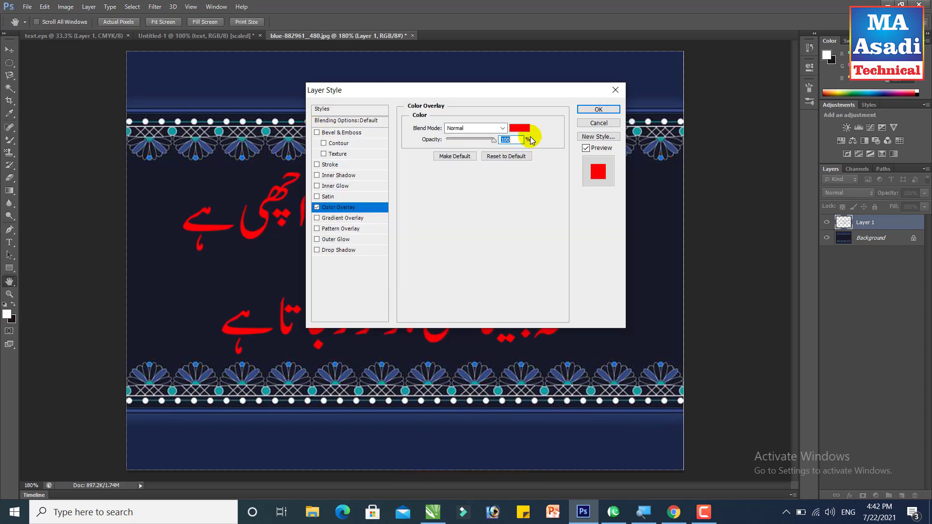
# Add a Stroke effect to the Urdu text and set its colour to white (ffffff)
pyautogui.click(317, 165)
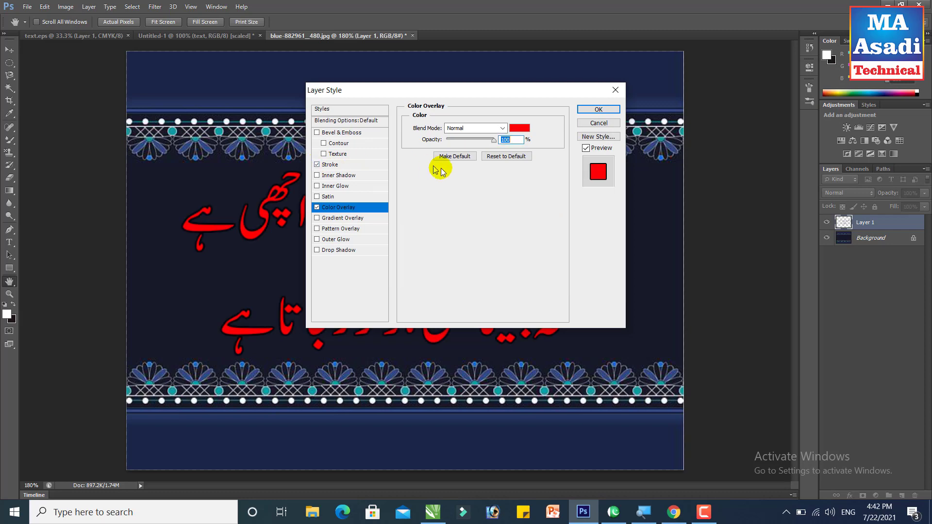
pyautogui.click(326, 165)
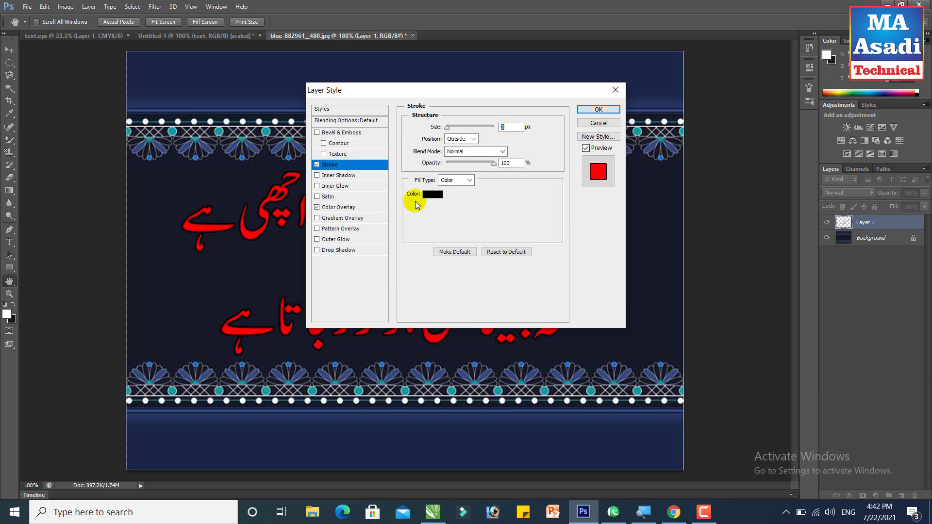
pyautogui.click(431, 195)
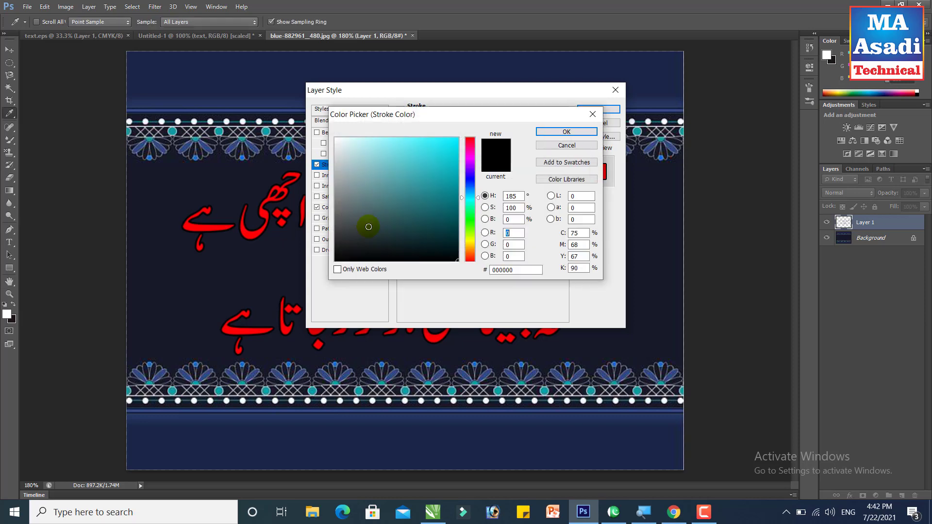
pyautogui.click(366, 219)
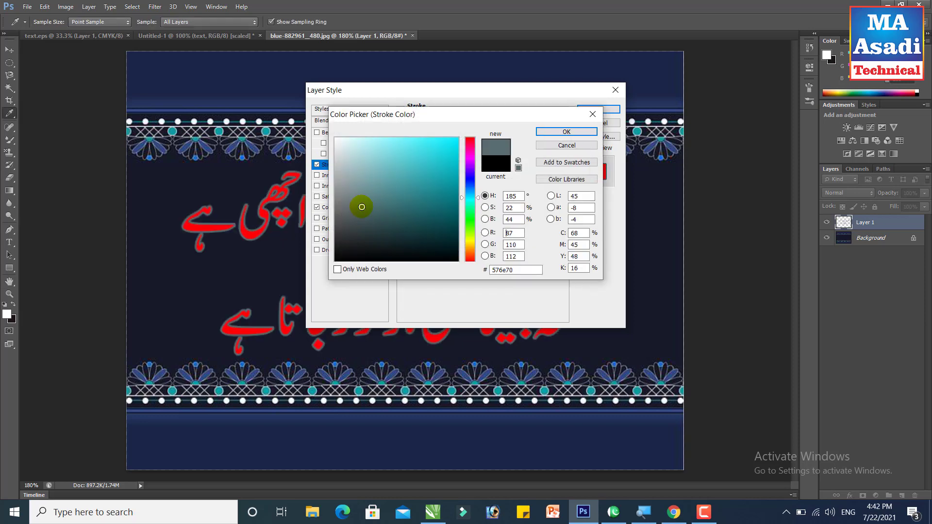
pyautogui.moveTo(360, 205); pyautogui.dragTo(320, 122)
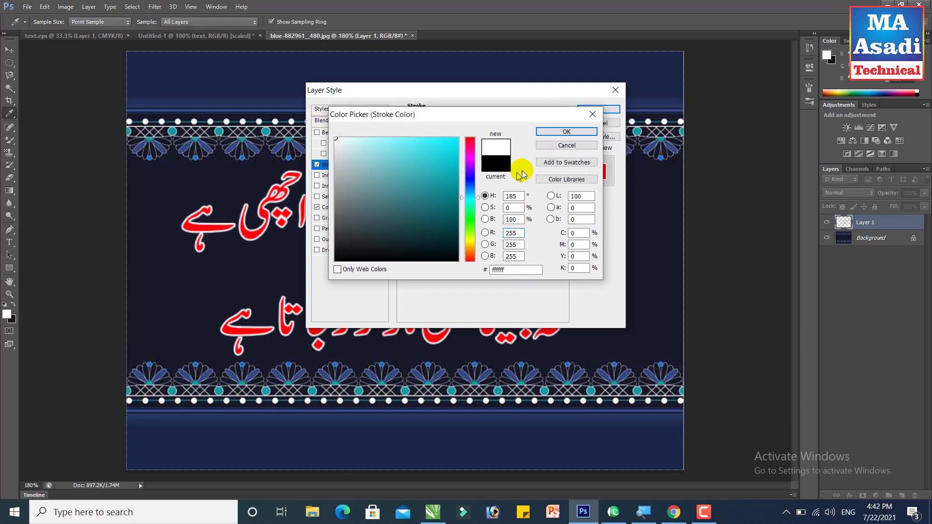
pyautogui.click(567, 132)
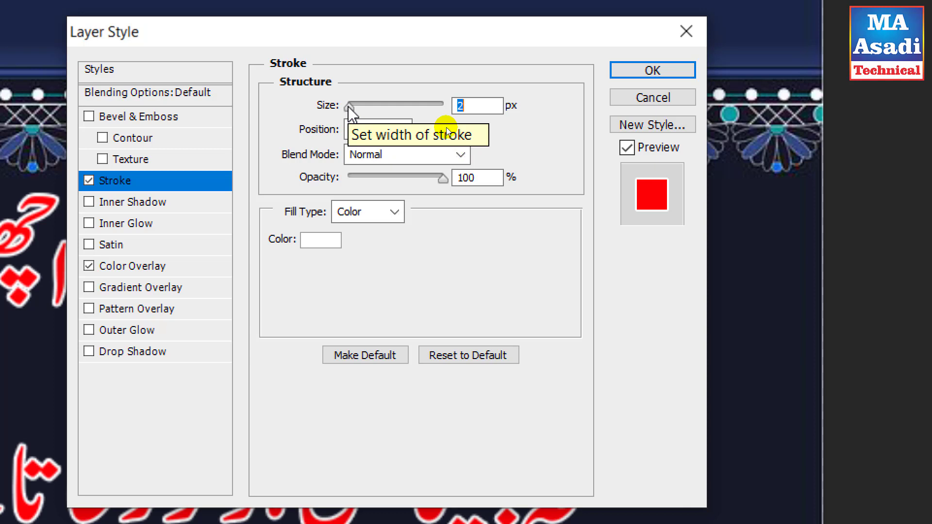
# Increase the stroke size to 6 px and apply the layer style to the text
pyautogui.moveTo(349, 106)
pyautogui.mouseDown()
pyautogui.moveTo(368, 108)
pyautogui.moveTo(356, 107)
pyautogui.mouseUp()
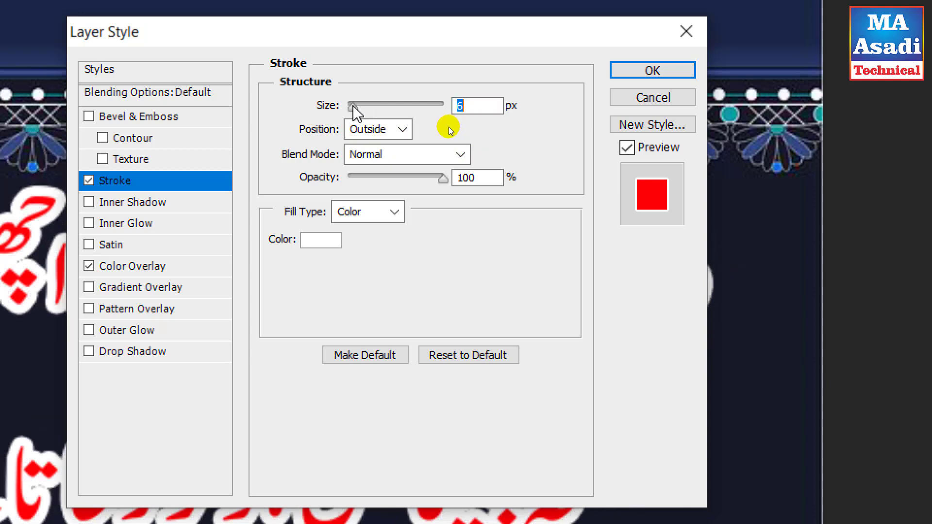
pyautogui.moveTo(355, 108); pyautogui.dragTo(353, 107)
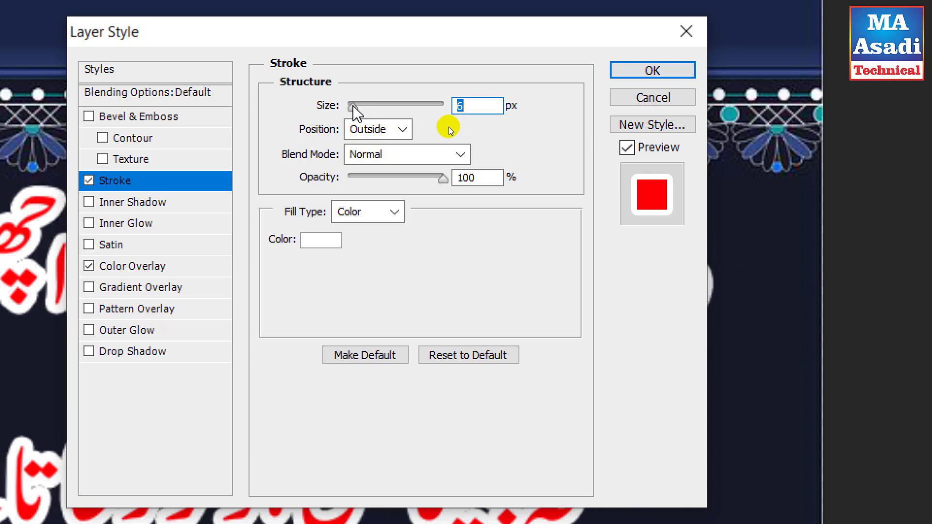
pyautogui.click(649, 72)
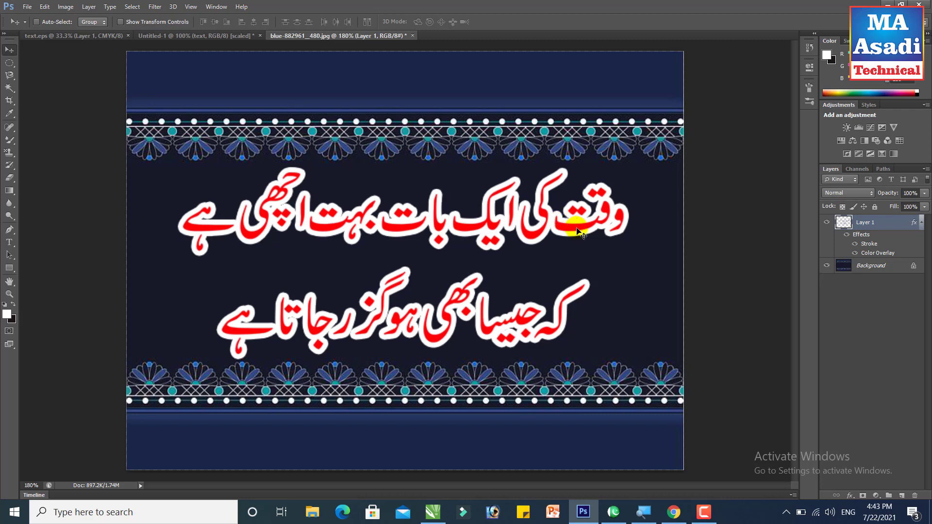
# Reposition the styled Urdu text on the background, leaving both lines roughly centred between the ornamental borders
pyautogui.moveTo(564, 221); pyautogui.dragTo(539, 233)
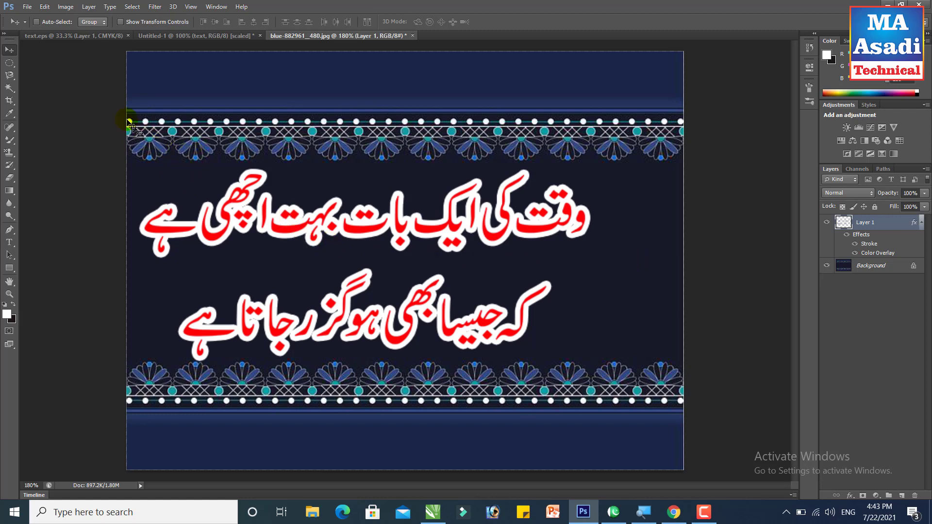
pyautogui.click(28, 7)
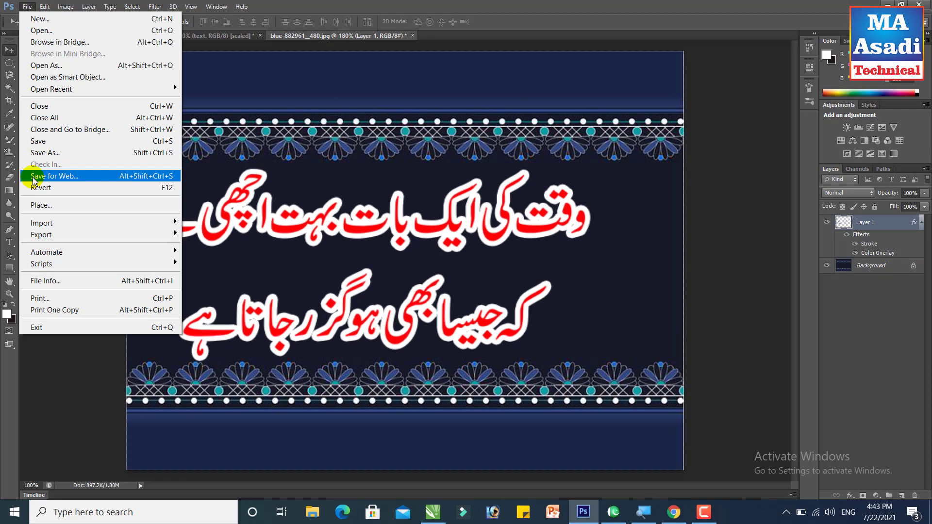
pyautogui.click(439, 205)
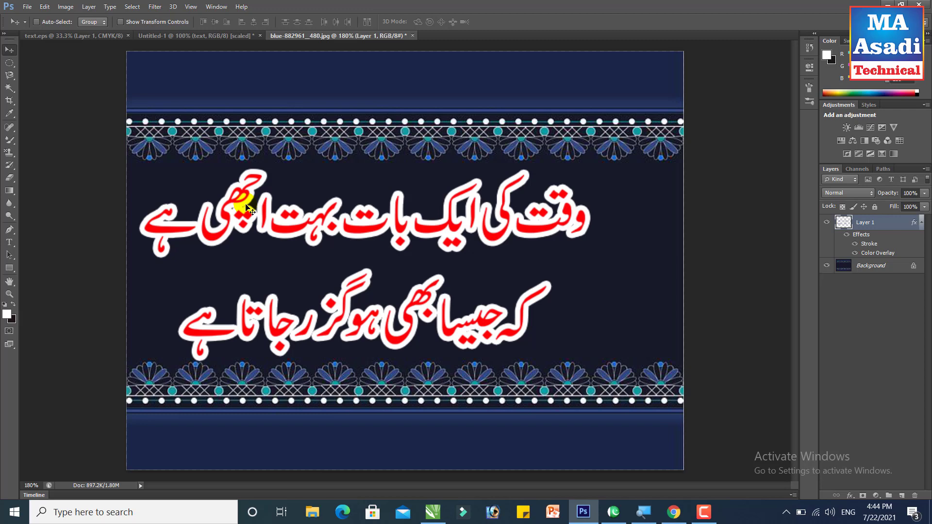
pyautogui.moveTo(251, 209); pyautogui.dragTo(270, 211)
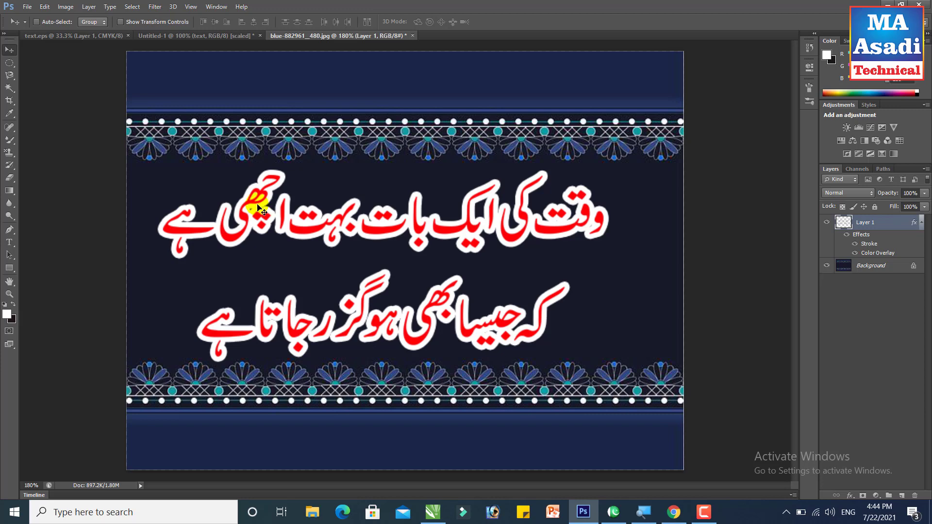
pyautogui.moveTo(271, 196); pyautogui.dragTo(280, 199)
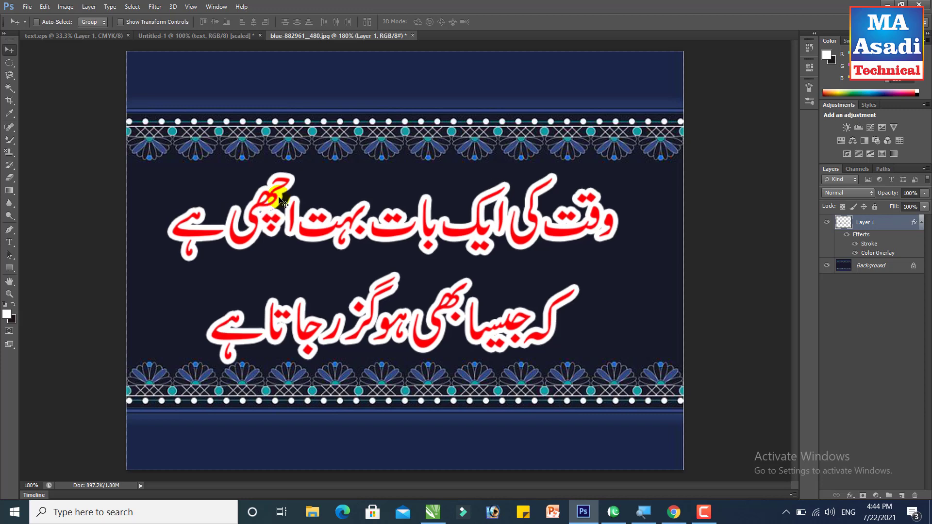